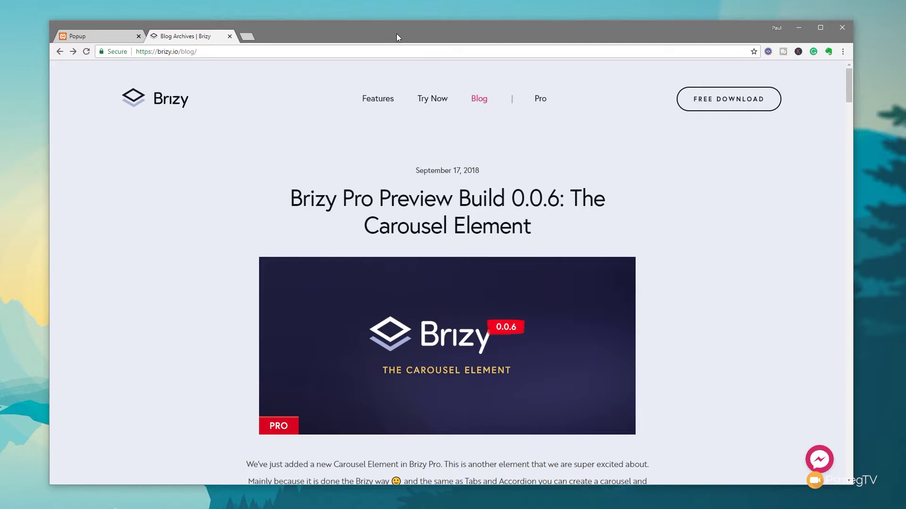
- On the Popup page, add a blank block below the popup section and delete its right column
{"action": "left_click", "coordinate": [105, 38]}
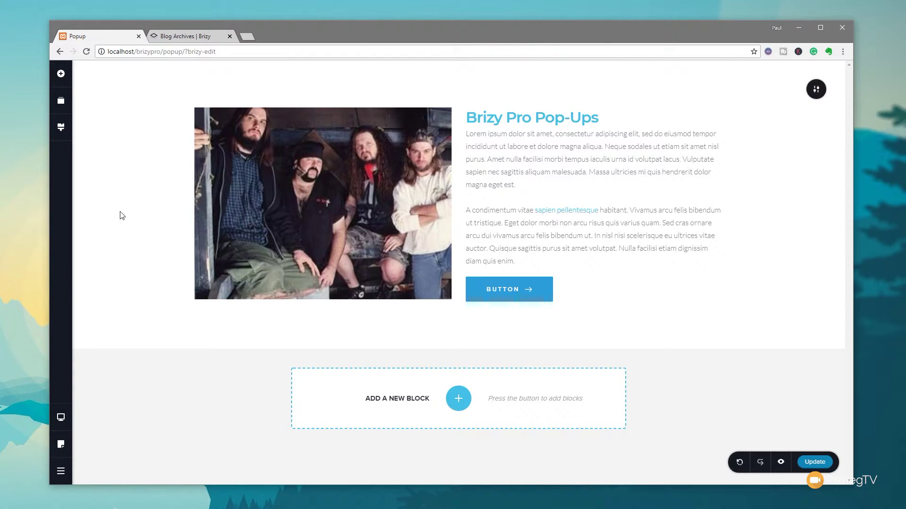
{"action": "left_click", "coordinate": [466, 404]}
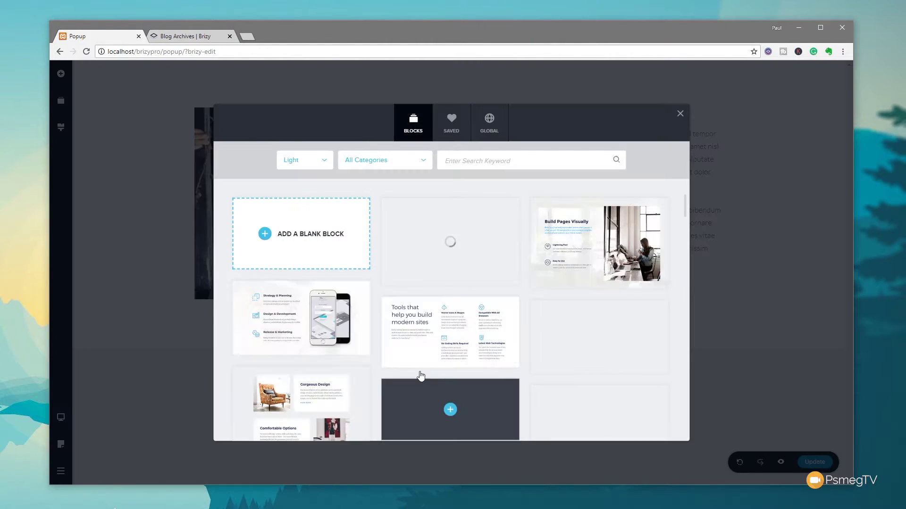
{"action": "left_click", "coordinate": [321, 246]}
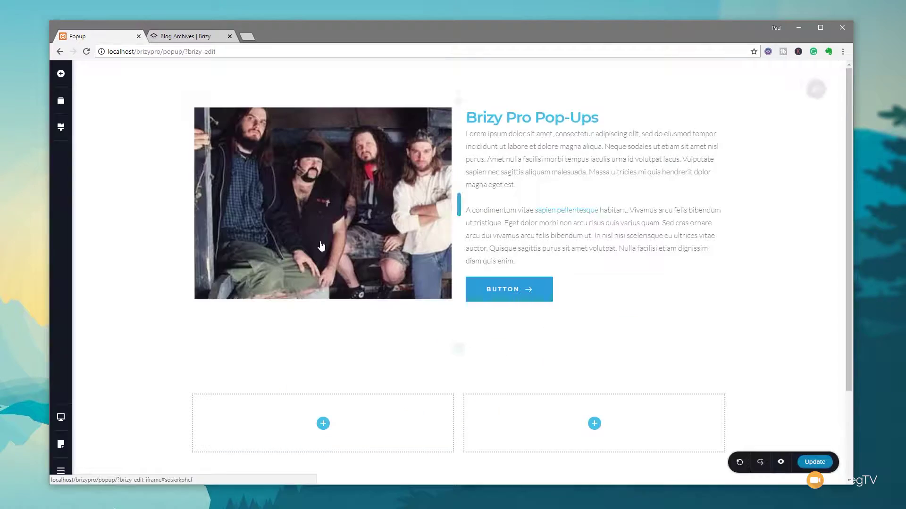
{"action": "left_click", "coordinate": [729, 391]}
{"action": "left_click", "coordinate": [778, 371]}
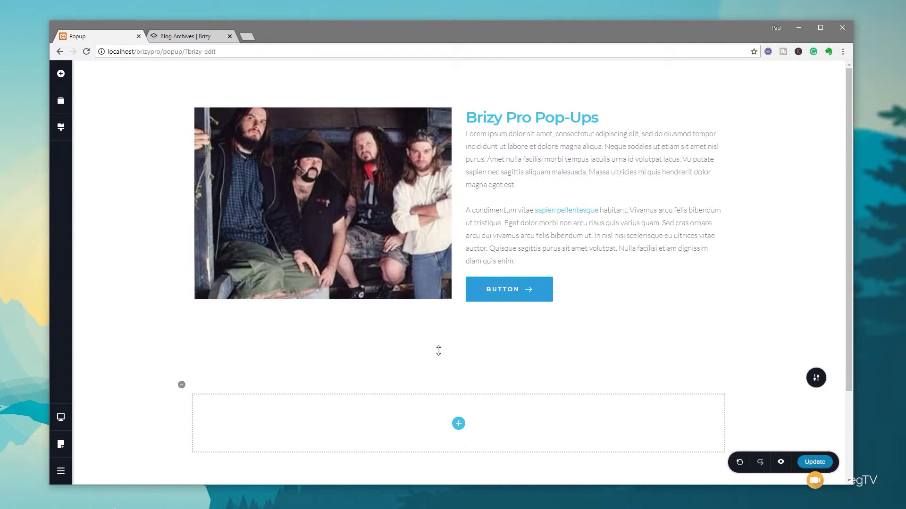
{"action": "left_click", "coordinate": [61, 74]}
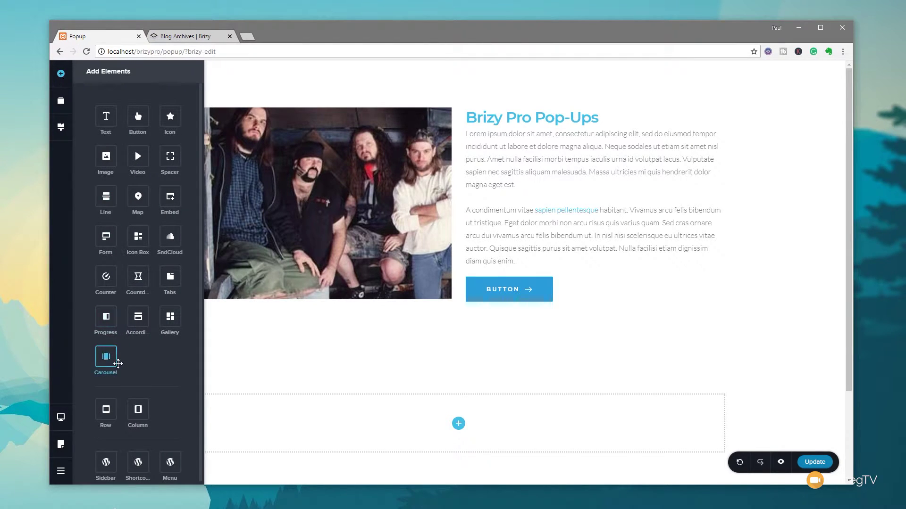
- Drop a Carousel element into the empty block and close the elements sidebar
{"action": "left_click_drag", "start_coordinate": [112, 357], "coordinate": [352, 429]}
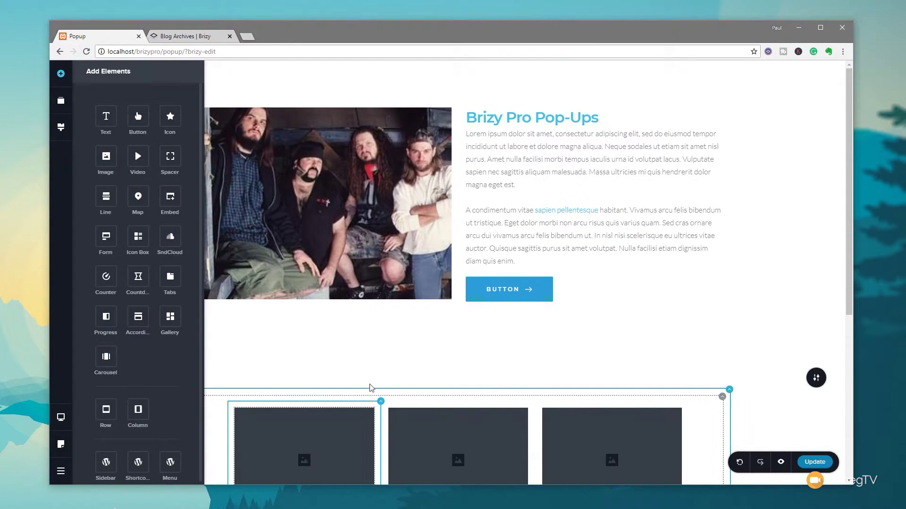
{"action": "scroll", "coordinate": [661, 327], "scroll_direction": "down", "scroll_amount": 1}
{"action": "scroll", "coordinate": [661, 326], "scroll_direction": "down", "scroll_amount": 2}
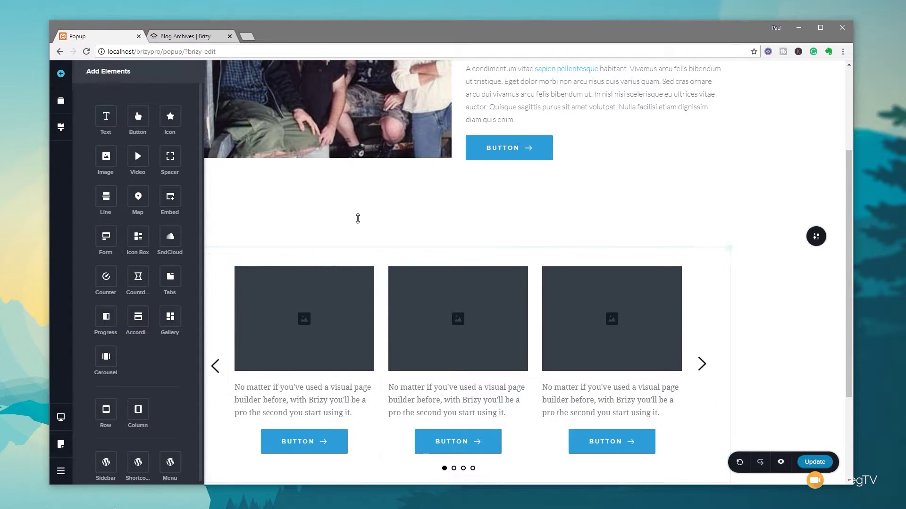
{"action": "left_click", "coordinate": [181, 243]}
- Step forward and back through the carousel slides to preview them
{"action": "scroll", "coordinate": [135, 386], "scroll_direction": "down", "scroll_amount": 1}
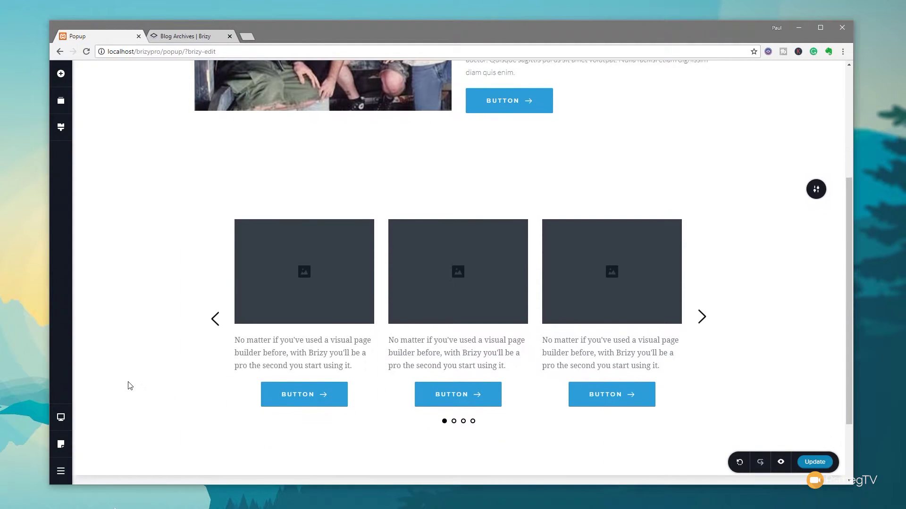
{"action": "left_click", "coordinate": [703, 317]}
{"action": "left_click", "coordinate": [702, 318]}
{"action": "left_click", "coordinate": [702, 317]}
{"action": "left_click", "coordinate": [215, 323]}
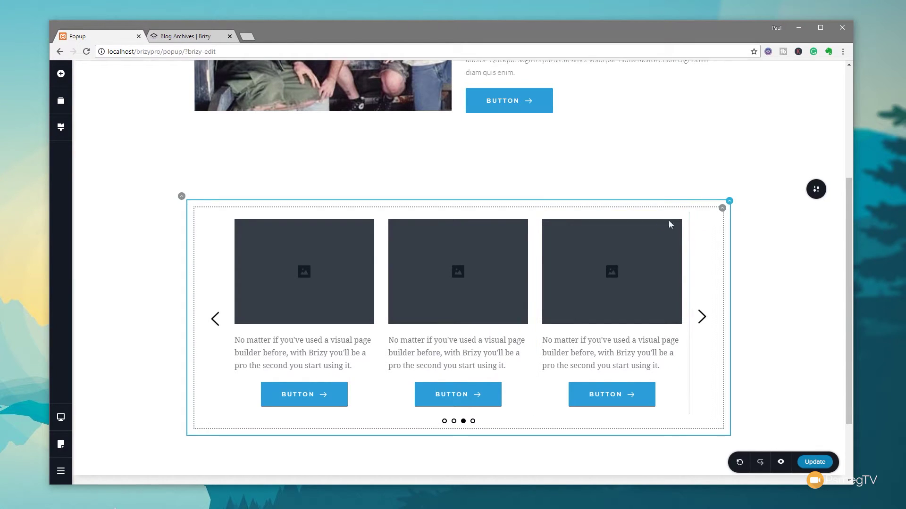
- Set the first slide's image to the sunset photo from the Media Library
{"action": "left_click", "coordinate": [341, 261]}
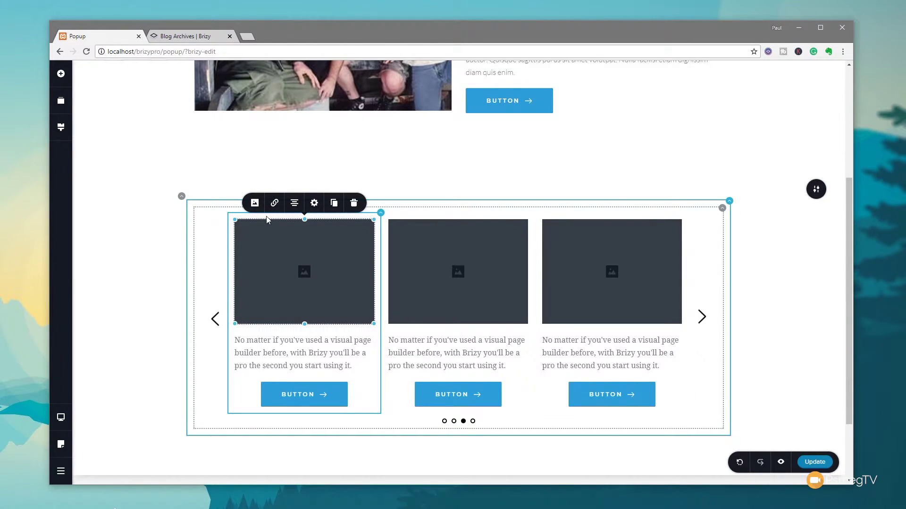
{"action": "left_click", "coordinate": [254, 202]}
{"action": "left_click", "coordinate": [246, 116]}
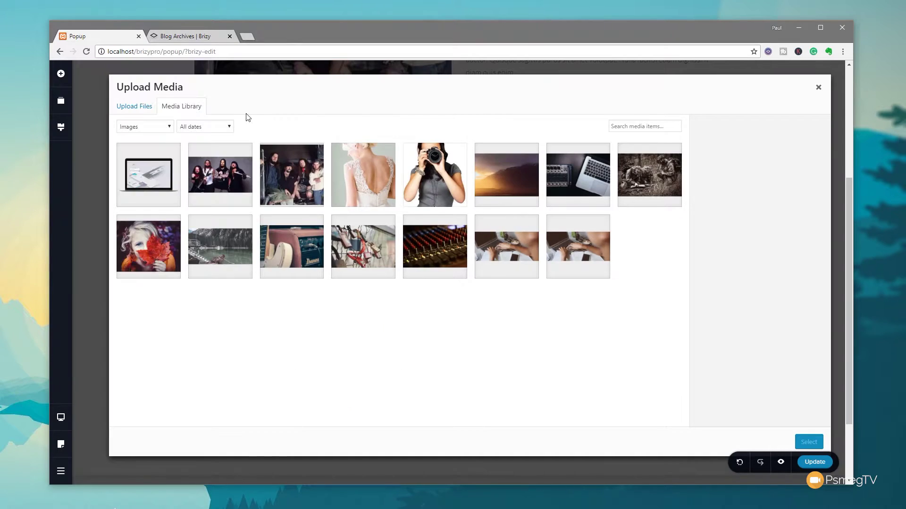
{"action": "left_click", "coordinate": [496, 178]}
{"action": "left_click", "coordinate": [808, 442]}
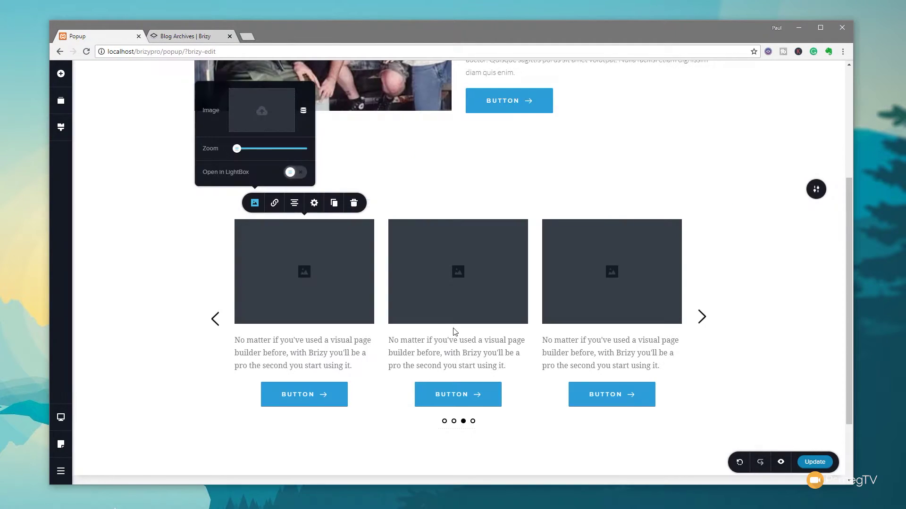
- Set the second slide's image to the laptop-and-mixer photo
{"action": "left_click", "coordinate": [465, 265]}
{"action": "left_click", "coordinate": [408, 203]}
{"action": "left_click", "coordinate": [416, 107]}
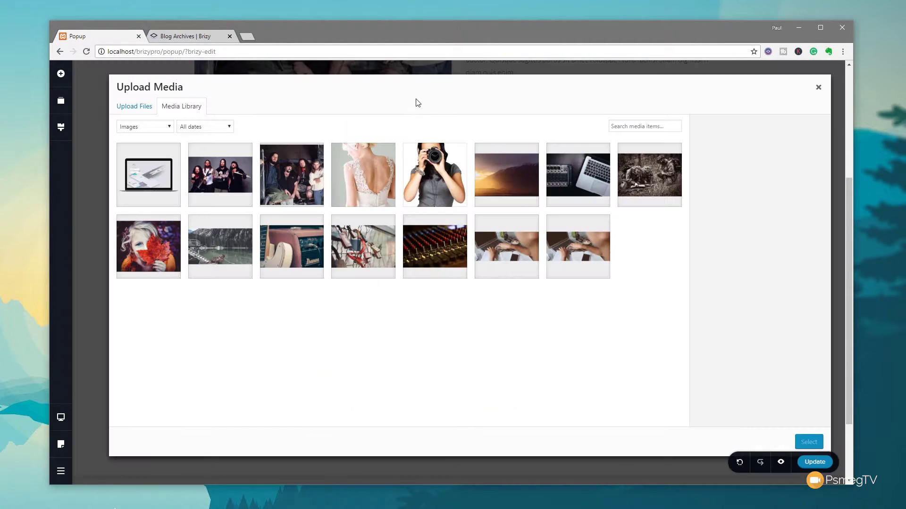
{"action": "left_click", "coordinate": [584, 181]}
{"action": "left_click", "coordinate": [809, 442]}
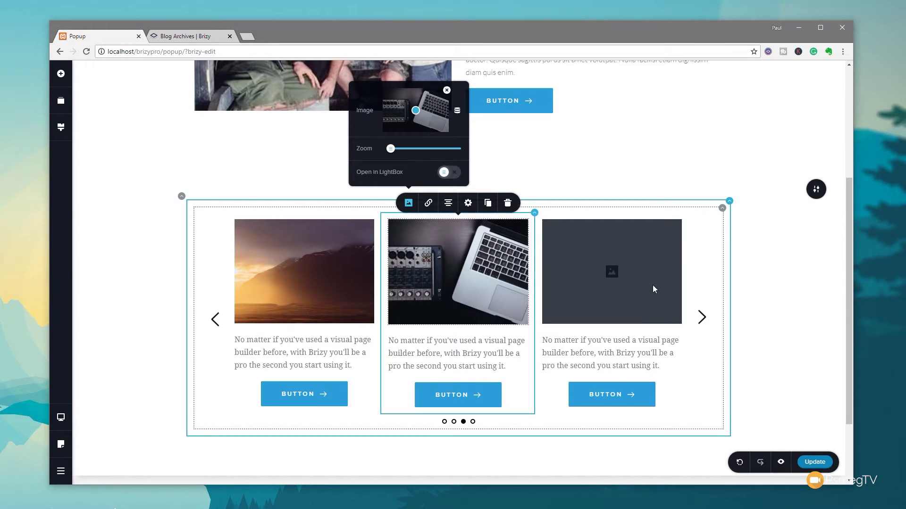
- Advance through the carousel to review the remaining slides
{"action": "left_click", "coordinate": [620, 275]}
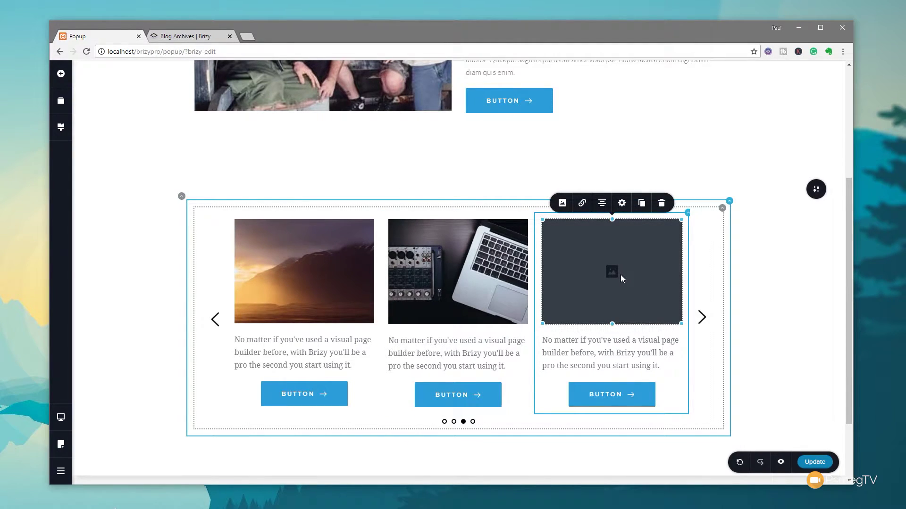
{"action": "left_click", "coordinate": [750, 235]}
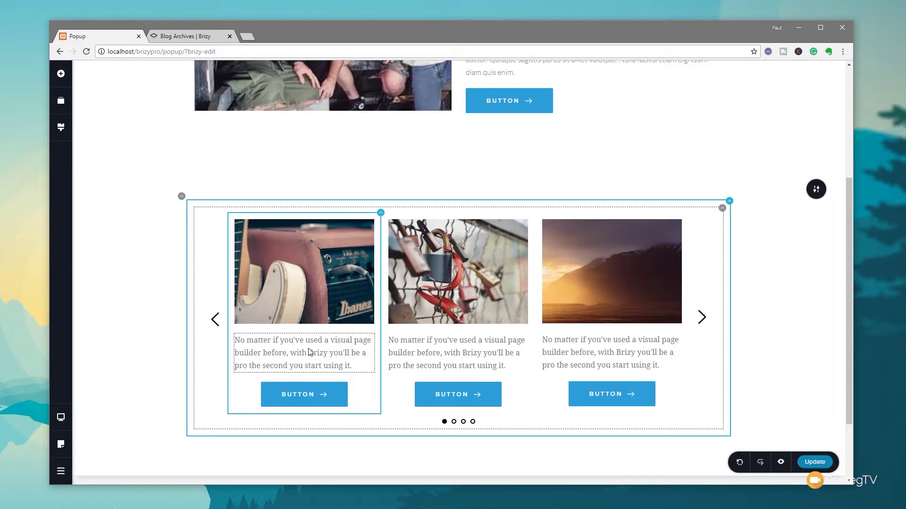
{"action": "left_click", "coordinate": [702, 319]}
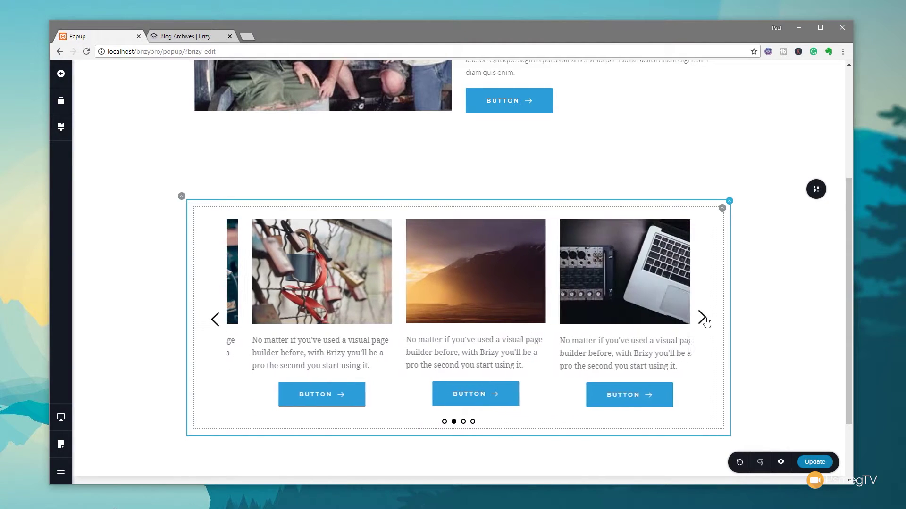
{"action": "left_click", "coordinate": [702, 318]}
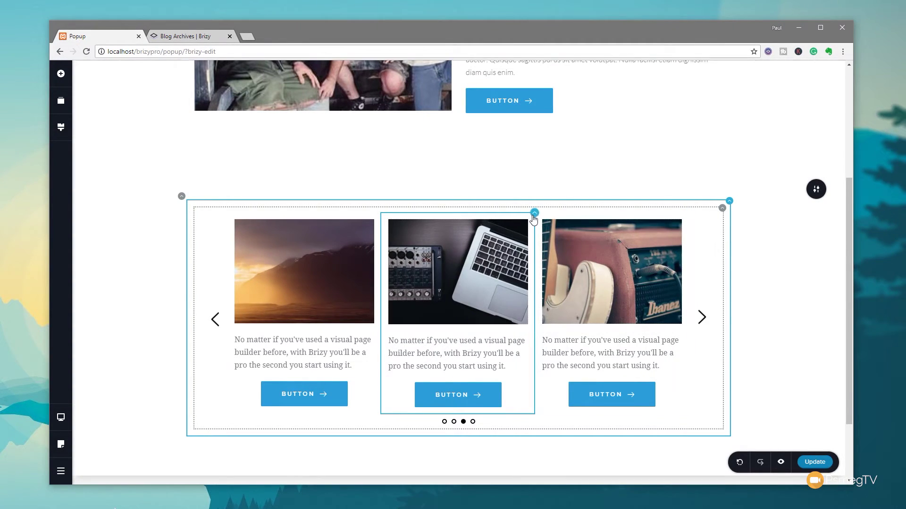
- Duplicate the laptop slide and replace the copy's image with the mixing-desk photo
{"action": "left_click", "coordinate": [534, 214]}
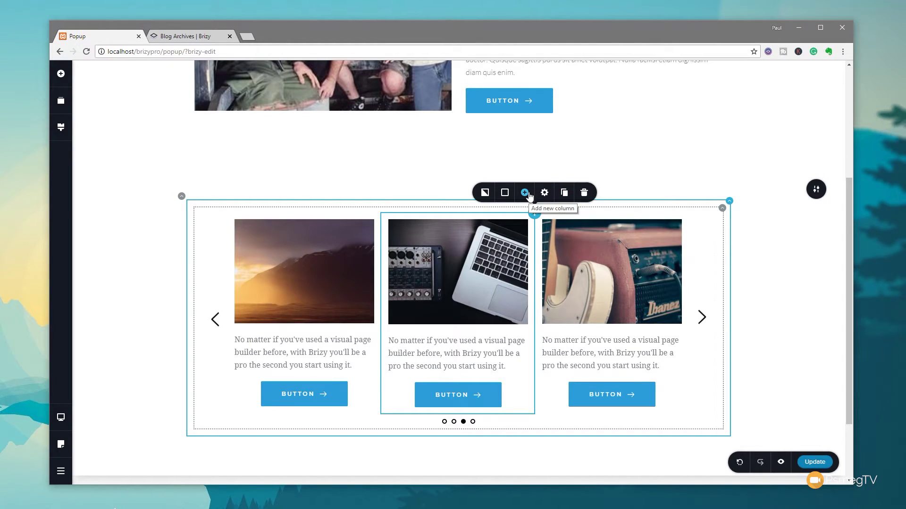
{"action": "left_click", "coordinate": [561, 196]}
{"action": "left_click", "coordinate": [638, 279]}
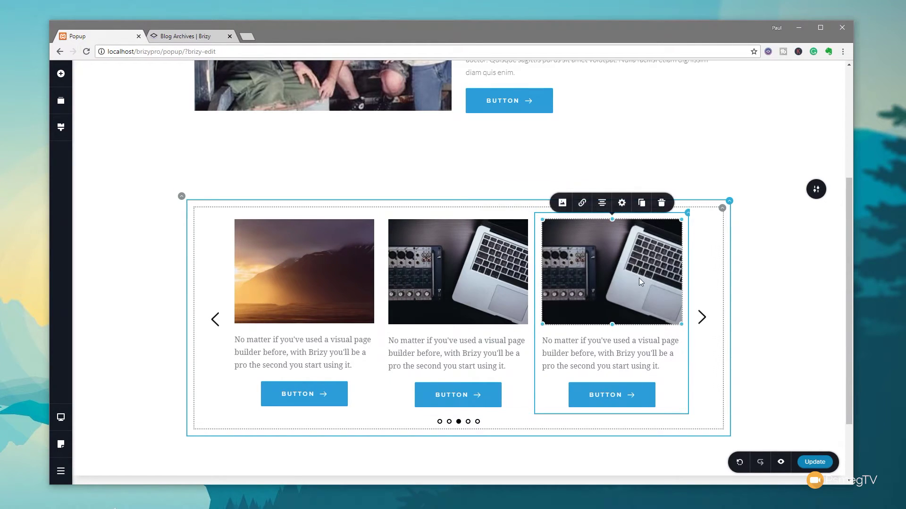
{"action": "left_click", "coordinate": [562, 203]}
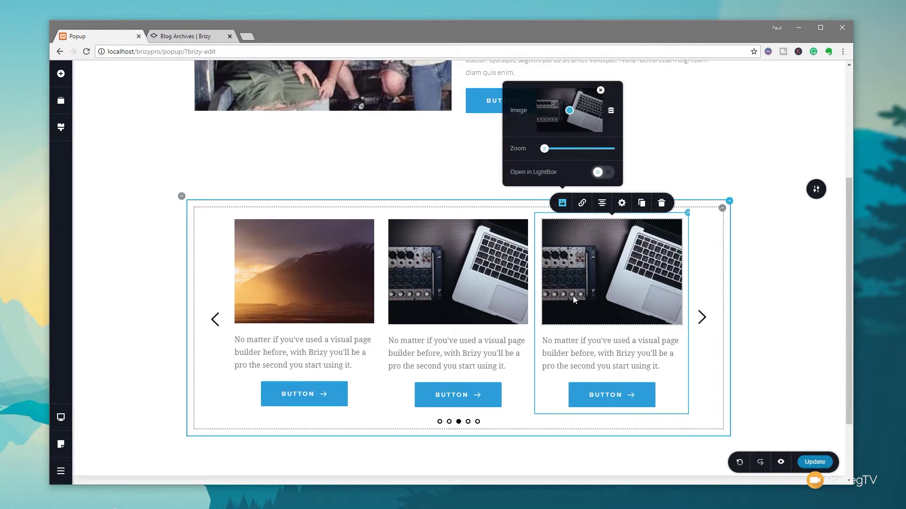
{"action": "left_click", "coordinate": [601, 90]}
{"action": "left_click", "coordinate": [568, 113]}
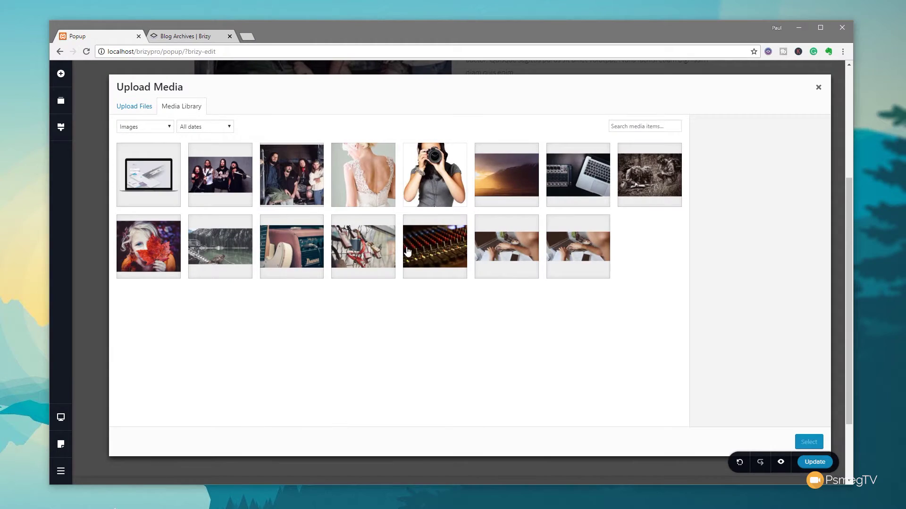
{"action": "left_click", "coordinate": [445, 247]}
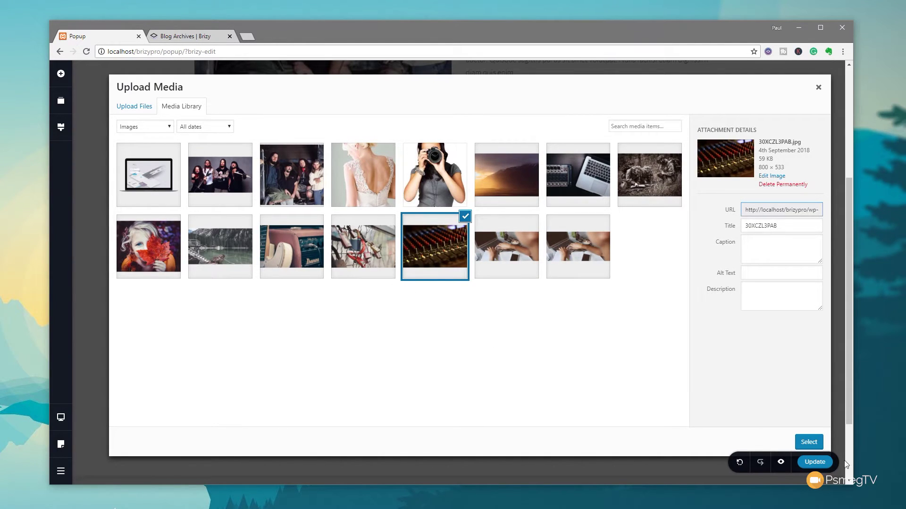
{"action": "left_click", "coordinate": [813, 441]}
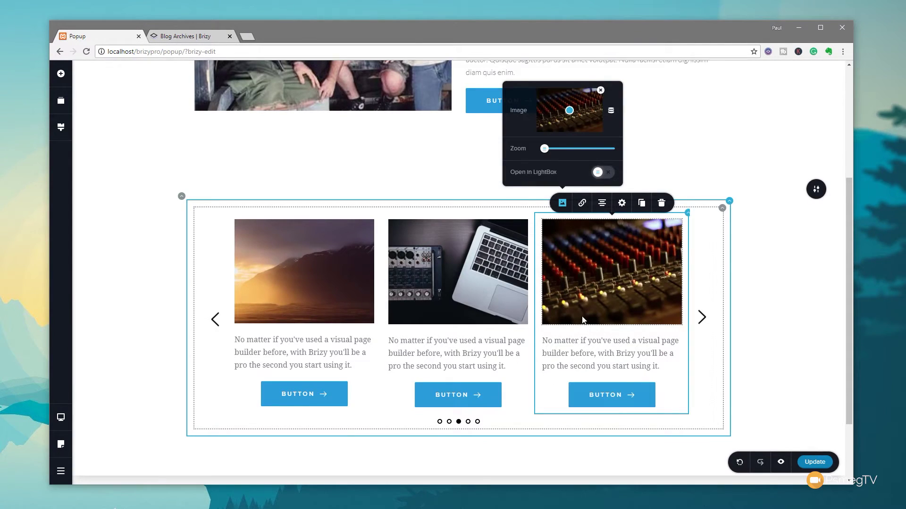
- Advance the carousel to the sunset slide and select its image
{"action": "left_click", "coordinate": [701, 318]}
{"action": "left_click", "coordinate": [702, 317]}
{"action": "left_click", "coordinate": [702, 318]}
{"action": "left_click", "coordinate": [583, 257]}
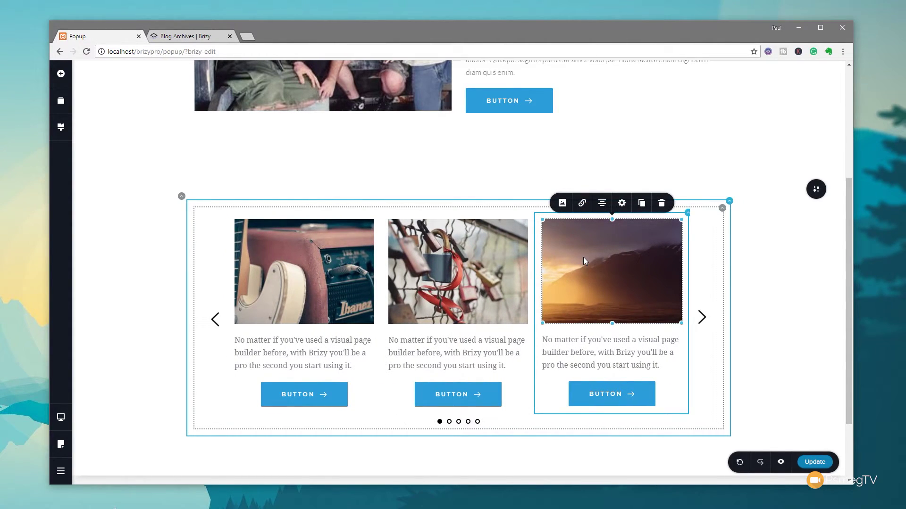
- Move the sunset photo's focal point up and left, then view the dynamic image sources
{"action": "left_click", "coordinate": [562, 203]}
{"action": "mouse_move", "coordinate": [569, 111]}
{"action": "left_mouse_down"}
{"action": "mouse_move", "coordinate": [587, 128]}
{"action": "mouse_move", "coordinate": [552, 94]}
{"action": "mouse_move", "coordinate": [551, 109]}
{"action": "left_mouse_up"}
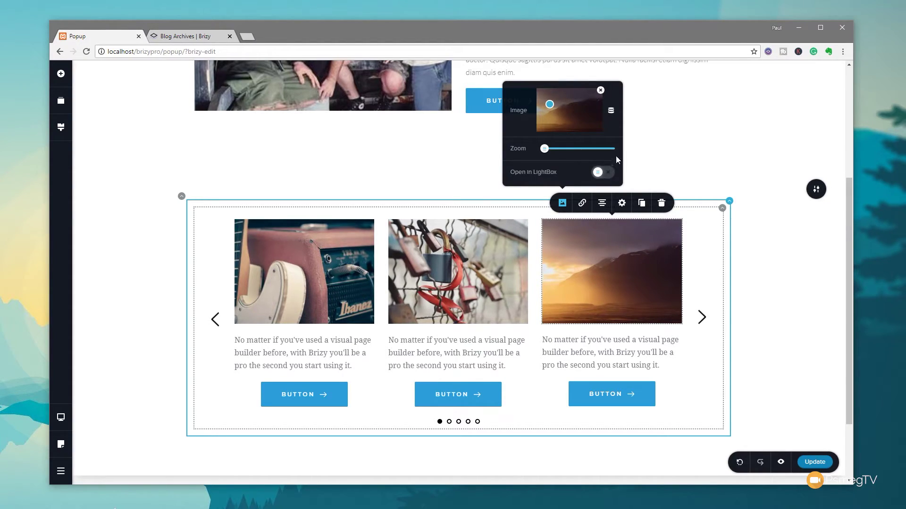
{"action": "left_click", "coordinate": [611, 113]}
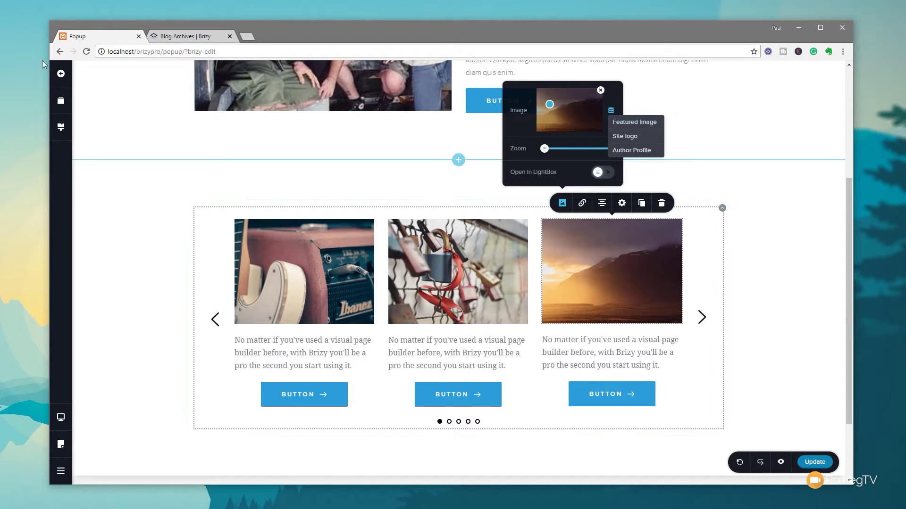
- Close the sunset image settings and select the whole carousel row
{"action": "left_click", "coordinate": [740, 222]}
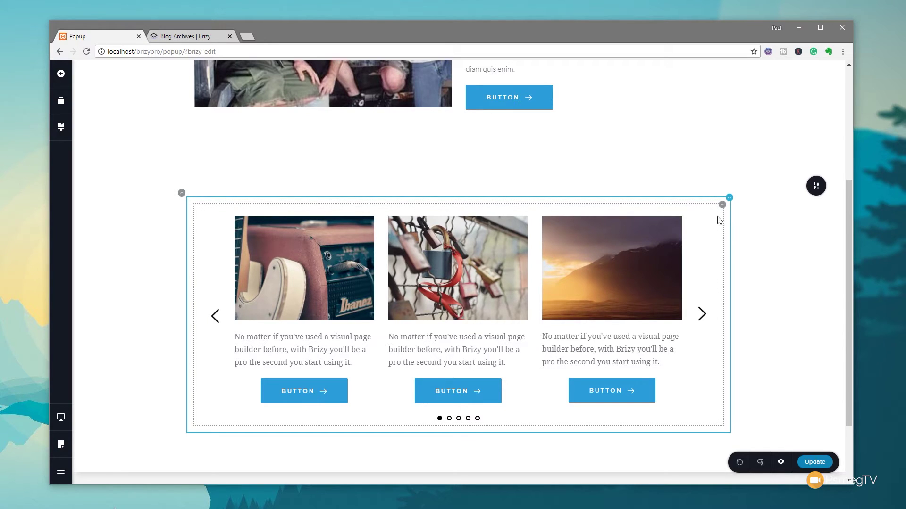
{"action": "left_click", "coordinate": [729, 199]}
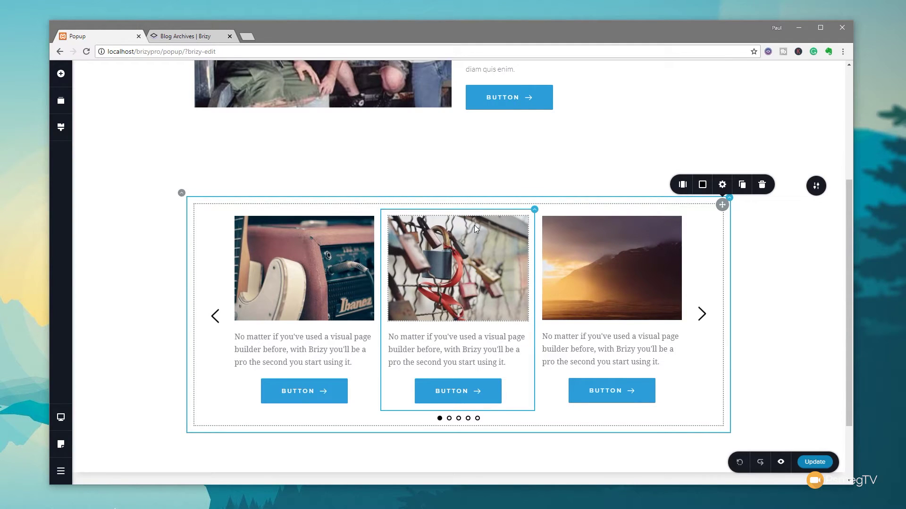
- Change the carousel section's Width from Boxed to Full
{"action": "mouse_move", "coordinate": [815, 189]}
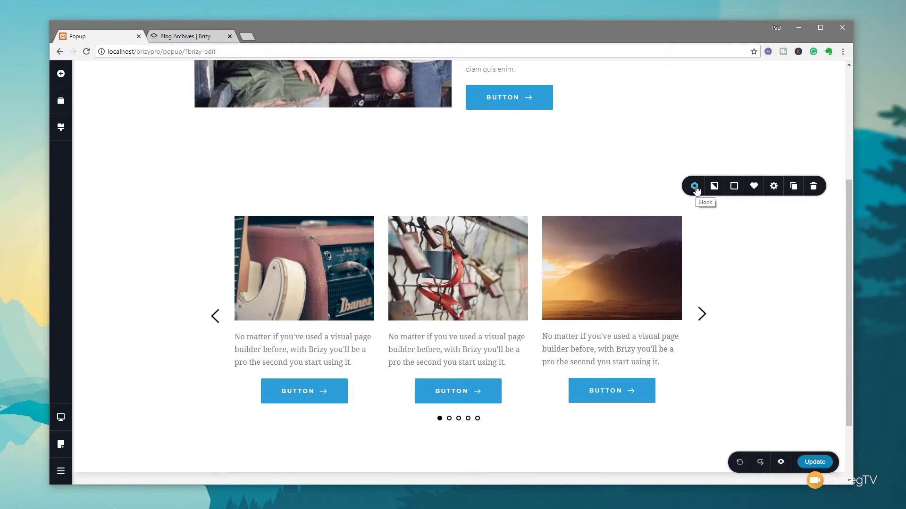
{"action": "left_click", "coordinate": [773, 186]}
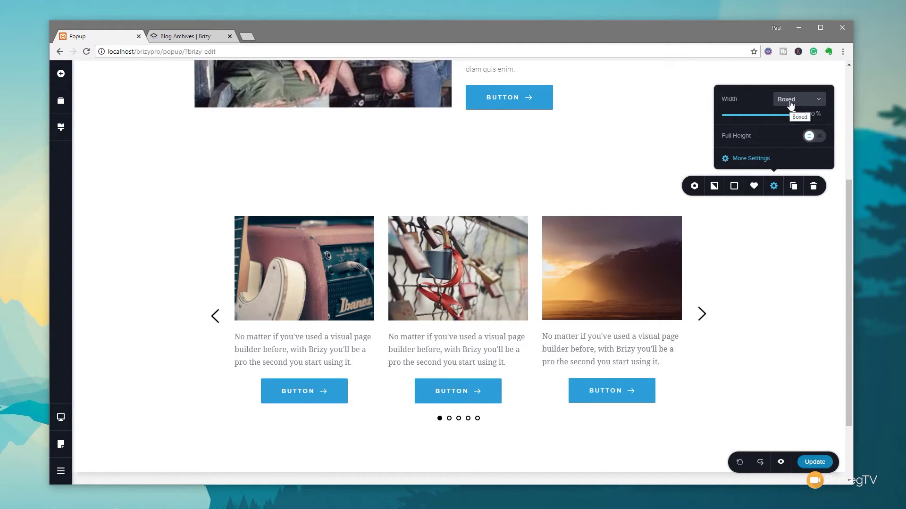
{"action": "left_click", "coordinate": [791, 101]}
{"action": "left_click", "coordinate": [793, 124]}
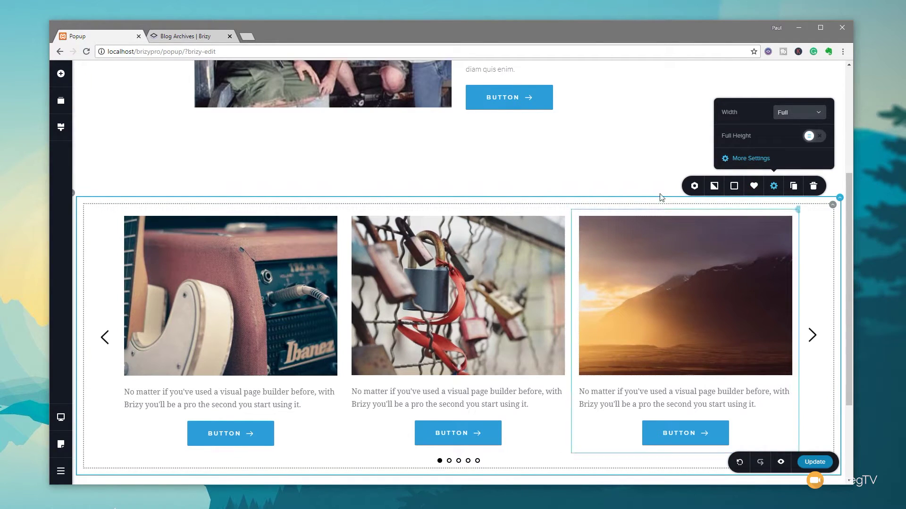
{"action": "mouse_move", "coordinate": [616, 183]}
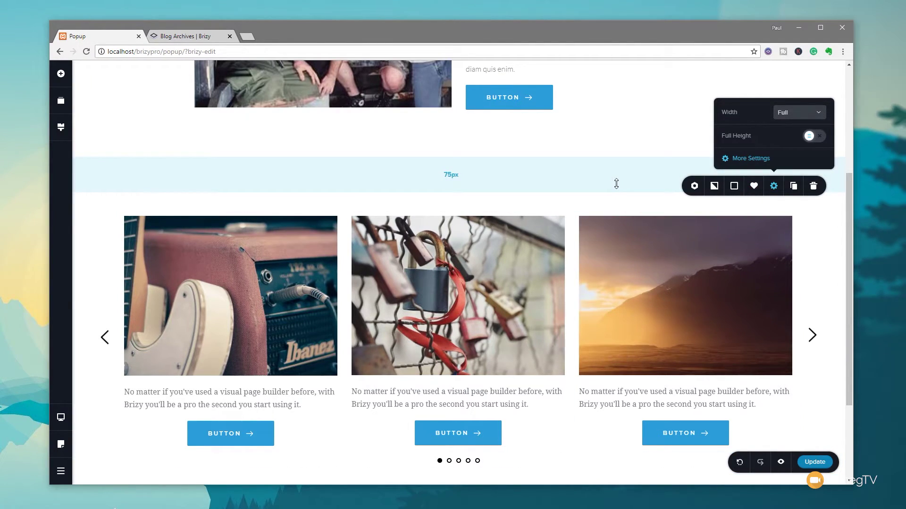
- Try Auto Play, Columns and Spacing, ending with autoplay off, 3 columns and 0 px spacing
{"action": "left_click", "coordinate": [833, 209]}
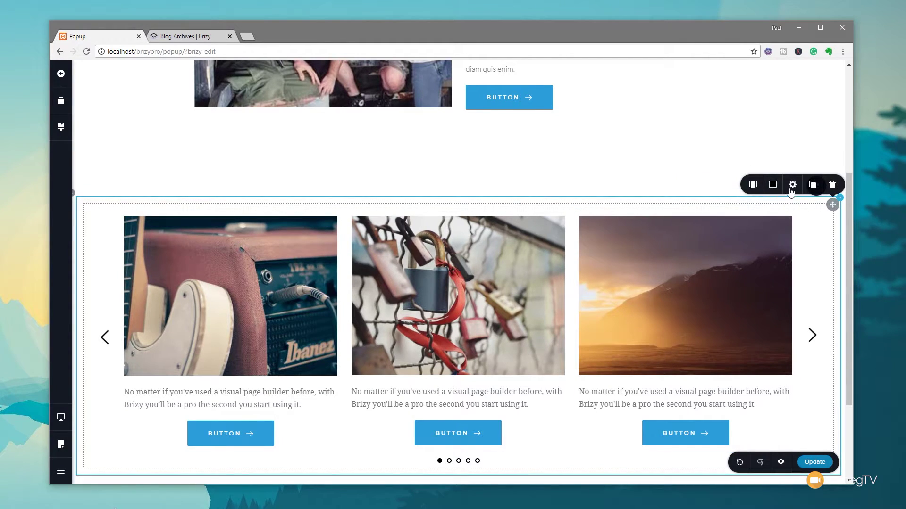
{"action": "left_click", "coordinate": [753, 186]}
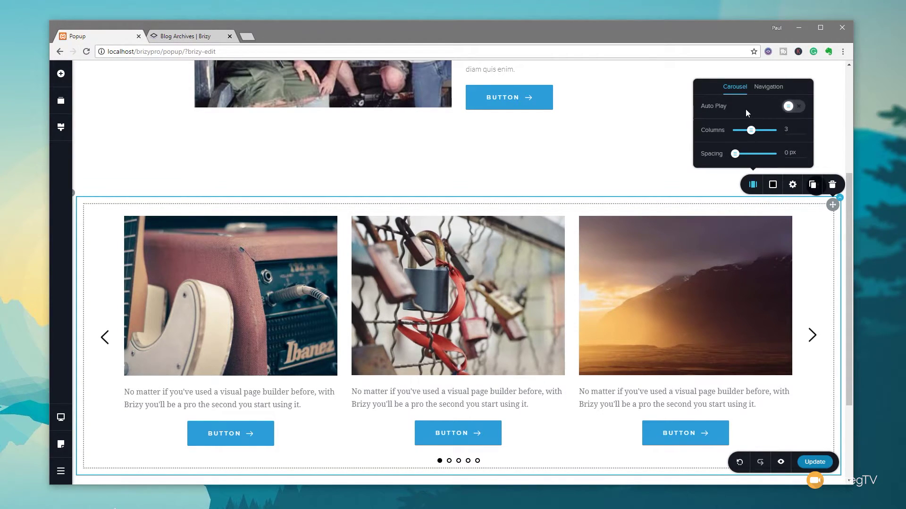
{"action": "left_click", "coordinate": [801, 107]}
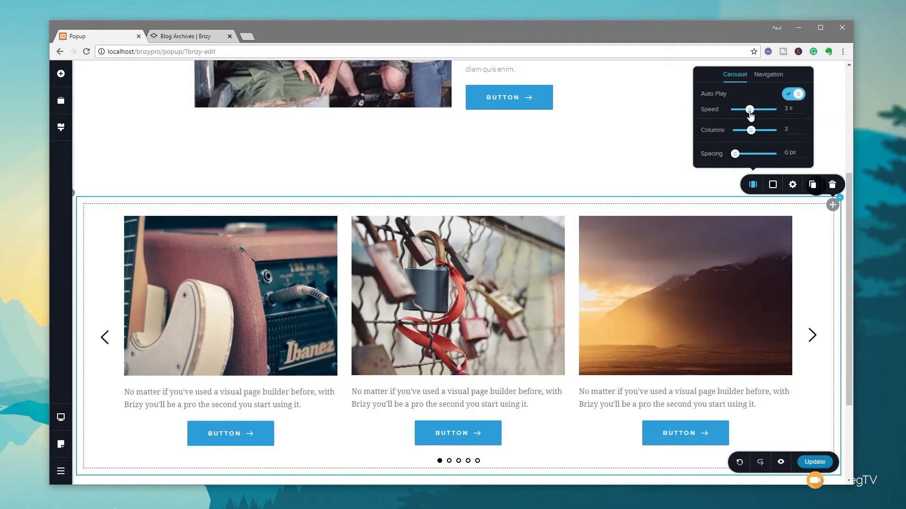
{"action": "left_click", "coordinate": [795, 95]}
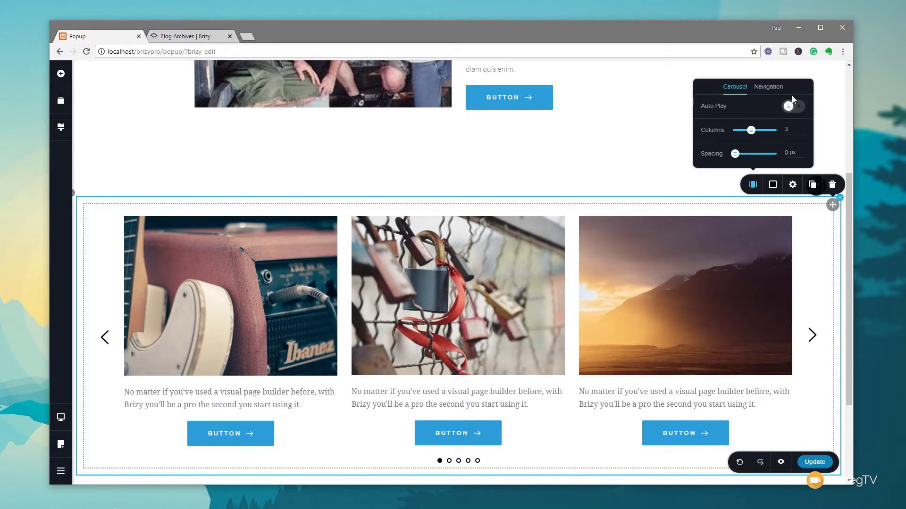
{"action": "left_click", "coordinate": [759, 131]}
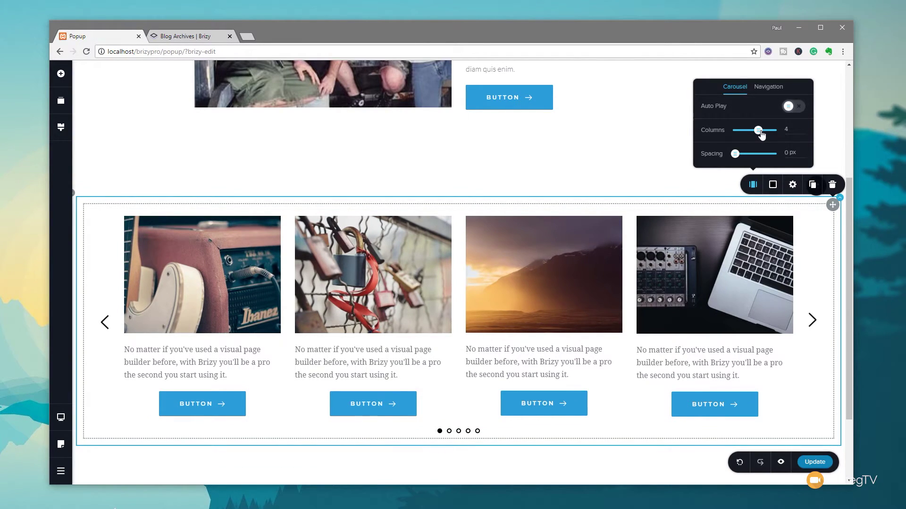
{"action": "mouse_move", "coordinate": [735, 155]}
{"action": "left_mouse_down"}
{"action": "mouse_move", "coordinate": [763, 155]}
{"action": "mouse_move", "coordinate": [731, 162]}
{"action": "left_mouse_up"}
{"action": "mouse_move", "coordinate": [758, 130]}
{"action": "left_mouse_down"}
{"action": "mouse_move", "coordinate": [738, 131]}
{"action": "mouse_move", "coordinate": [750, 130]}
{"action": "left_mouse_up"}
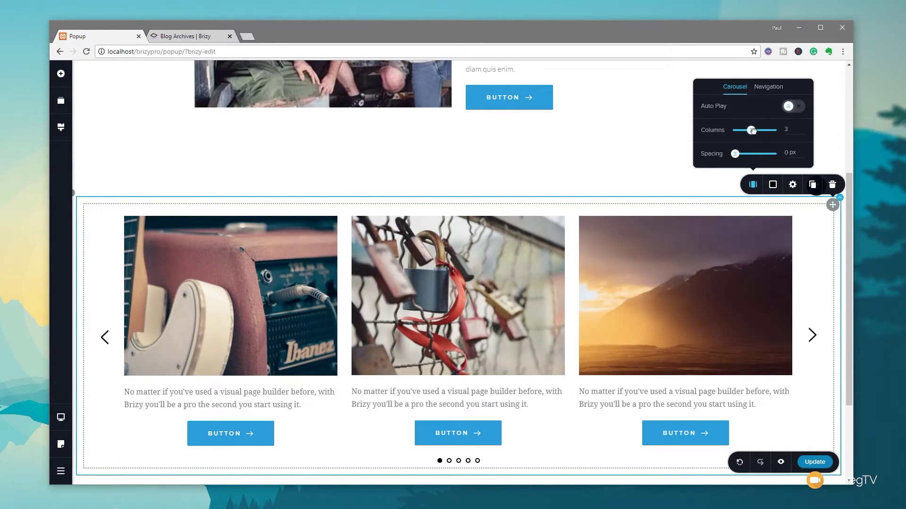
- Try the Heavy, Round and None arrow styles in the carousel's Navigation settings
{"action": "left_click", "coordinate": [776, 88]}
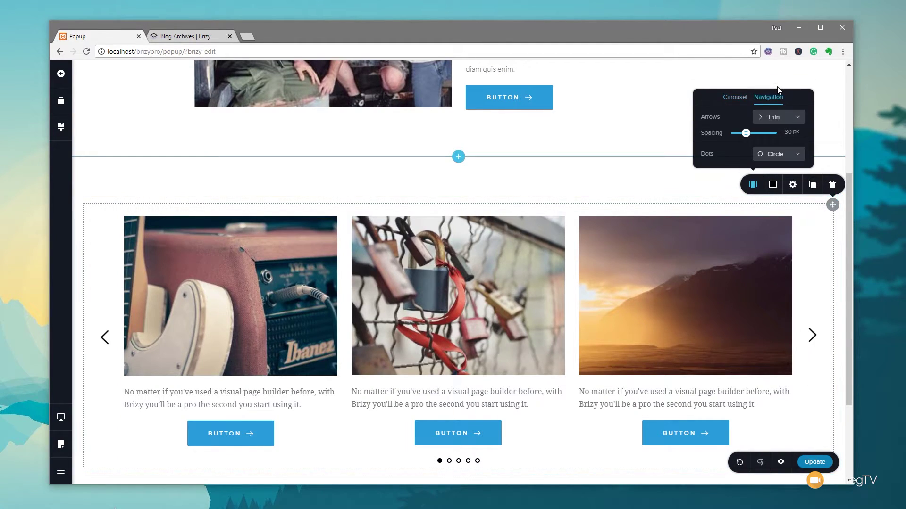
{"action": "left_click", "coordinate": [774, 118]}
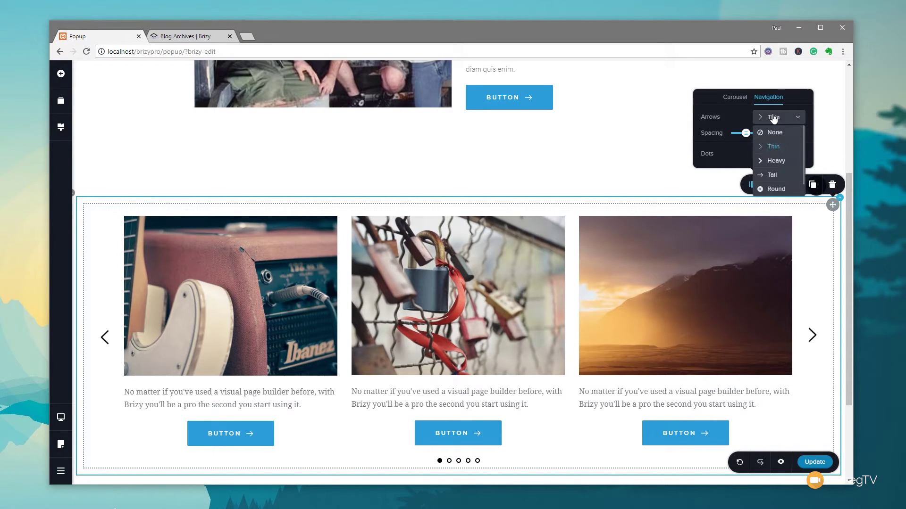
{"action": "left_click", "coordinate": [781, 161]}
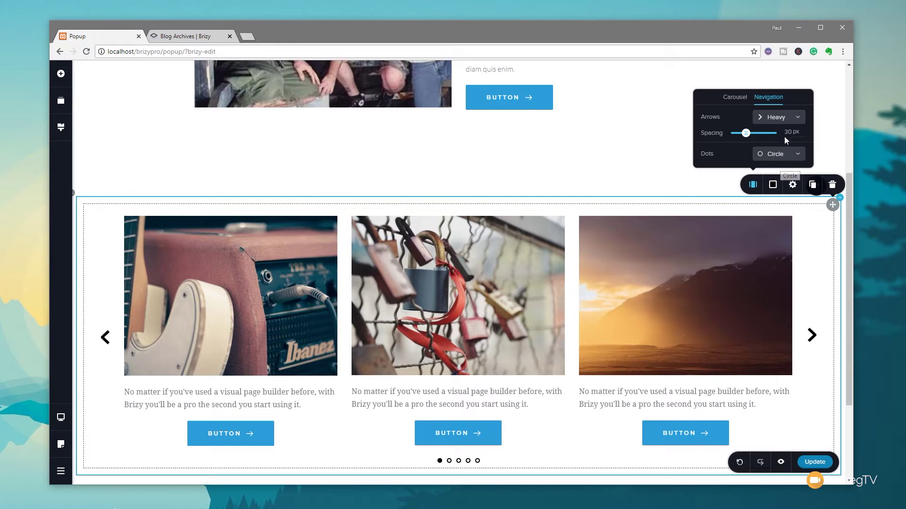
{"action": "left_click", "coordinate": [784, 119]}
{"action": "left_click", "coordinate": [785, 189]}
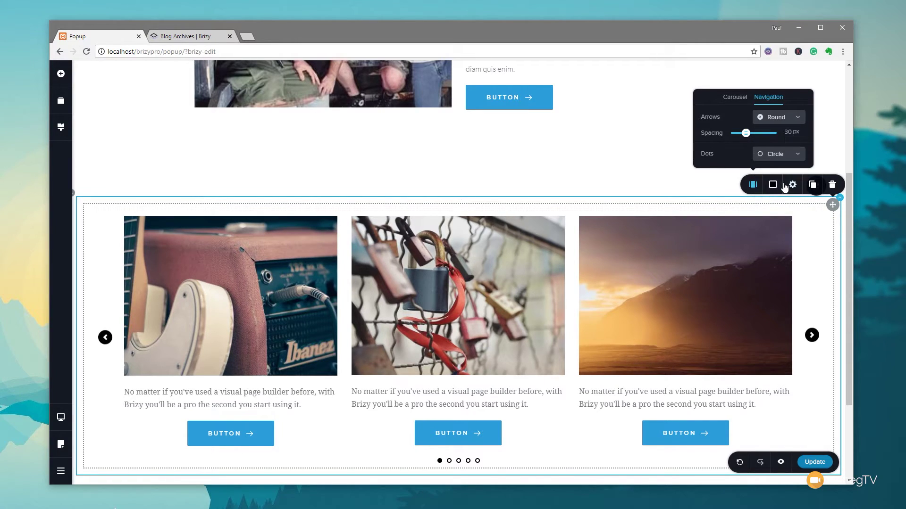
{"action": "left_click", "coordinate": [786, 118]}
{"action": "left_click", "coordinate": [785, 137]}
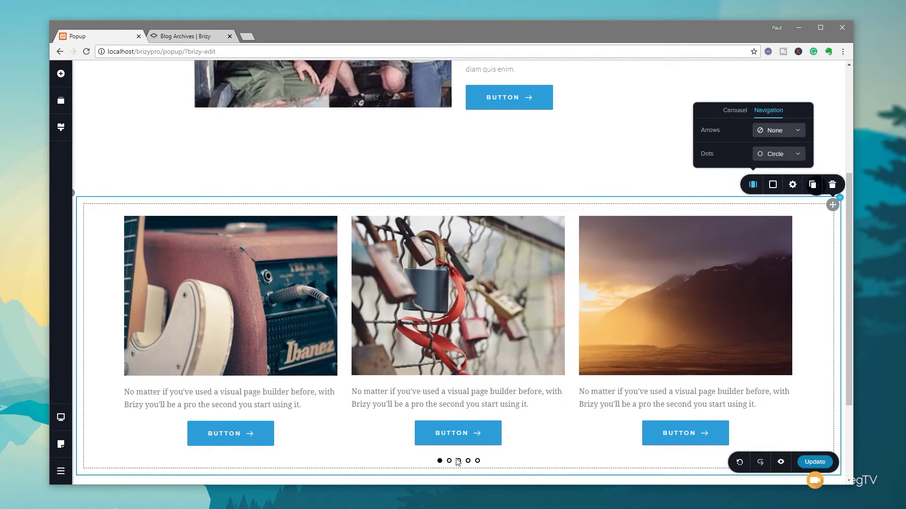
- Set the navigation dots to Square and the arrows to Outline
{"action": "left_click", "coordinate": [787, 156]}
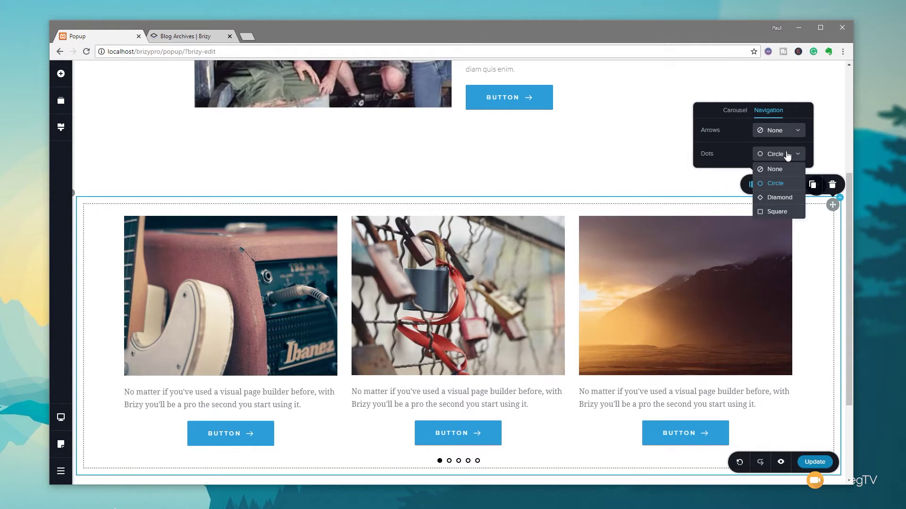
{"action": "left_click", "coordinate": [783, 212]}
{"action": "left_click", "coordinate": [790, 136]}
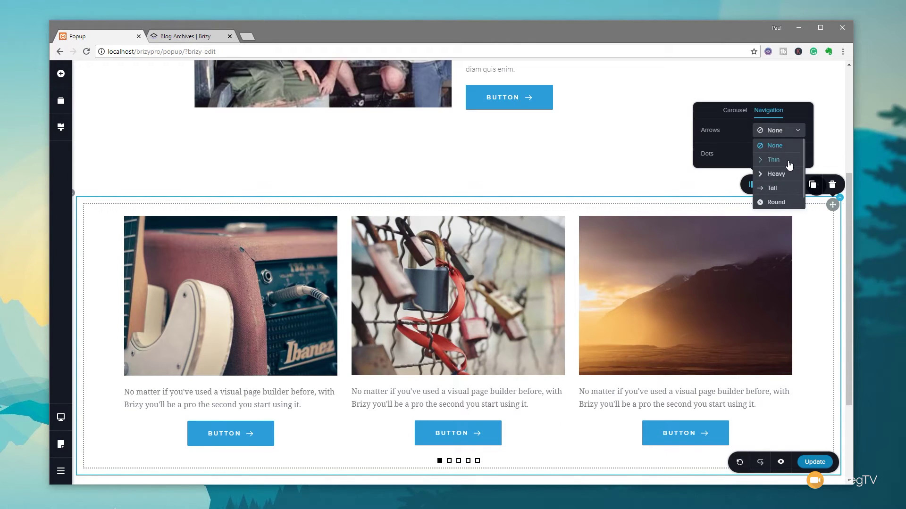
{"action": "scroll", "coordinate": [785, 198], "scroll_direction": "down", "scroll_amount": 1}
{"action": "left_click", "coordinate": [776, 201]}
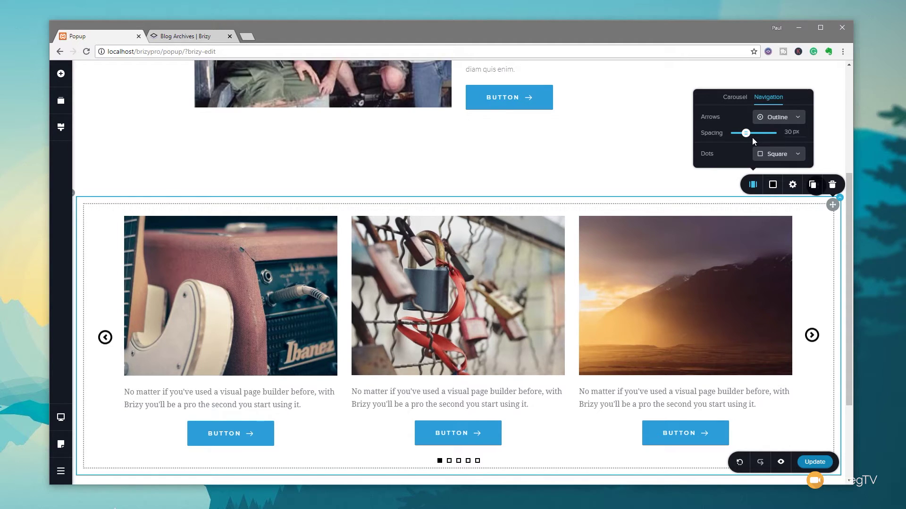
- Open the popup linked to the button above the carousel for editing
{"action": "left_click", "coordinate": [639, 174]}
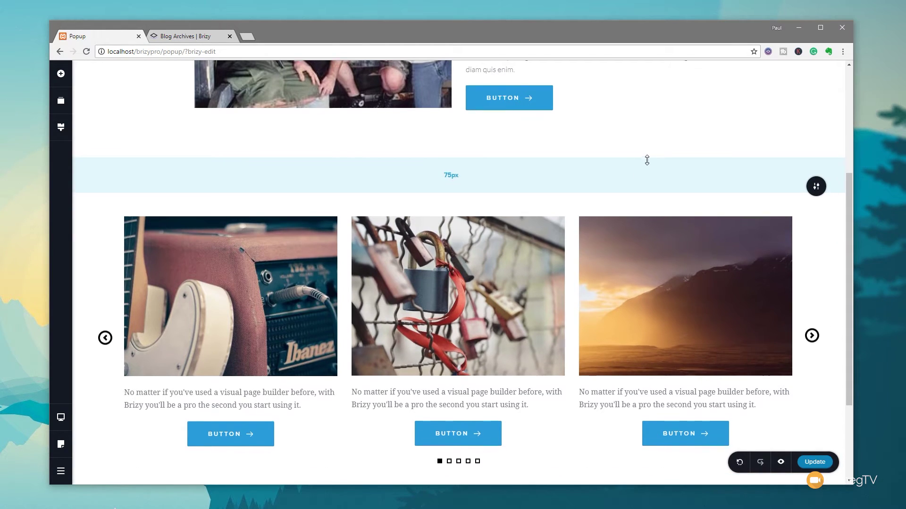
{"action": "scroll", "coordinate": [521, 192], "scroll_direction": "up", "scroll_amount": 2}
{"action": "left_click", "coordinate": [520, 192]}
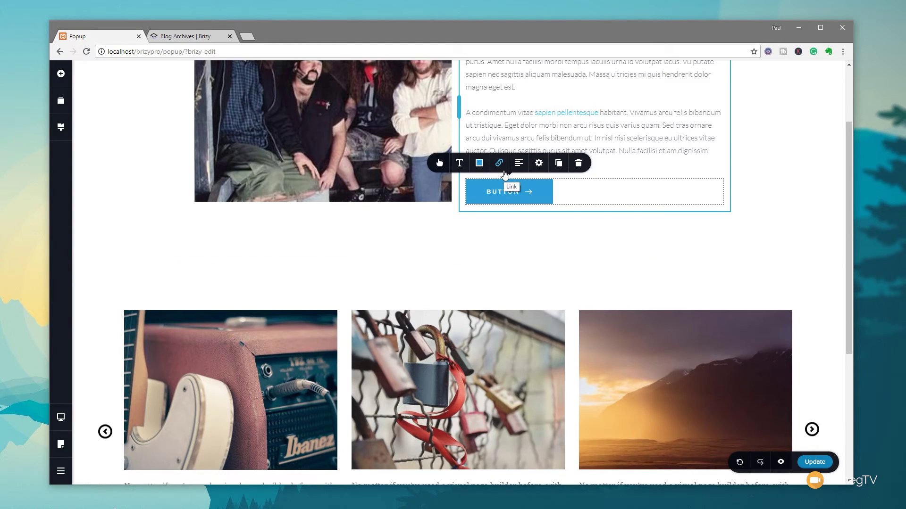
{"action": "left_click", "coordinate": [501, 163]}
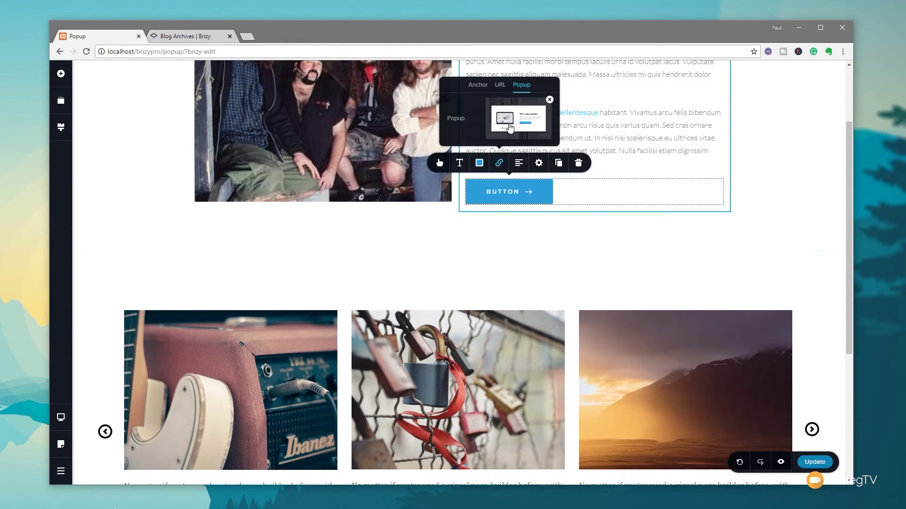
{"action": "left_click", "coordinate": [510, 126]}
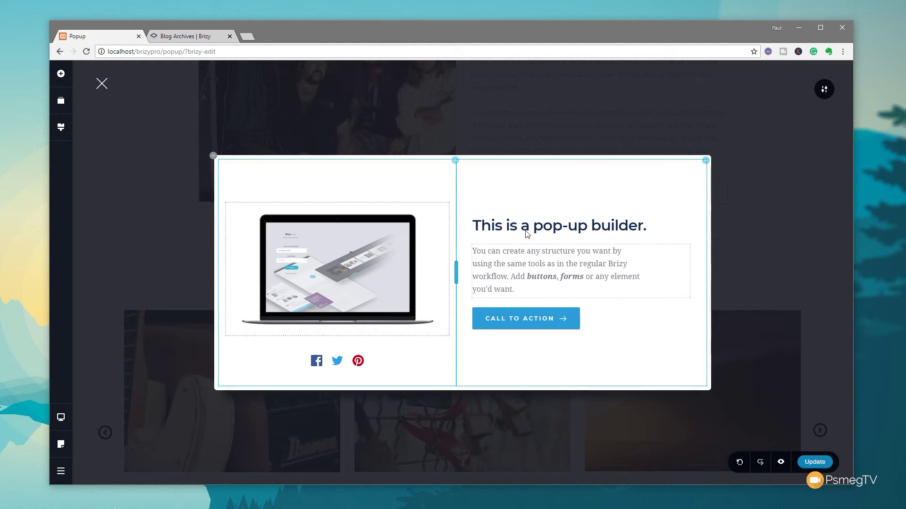
- Delete the popup's heading-and-text column and its laptop image column
{"action": "mouse_move", "coordinate": [704, 162]}
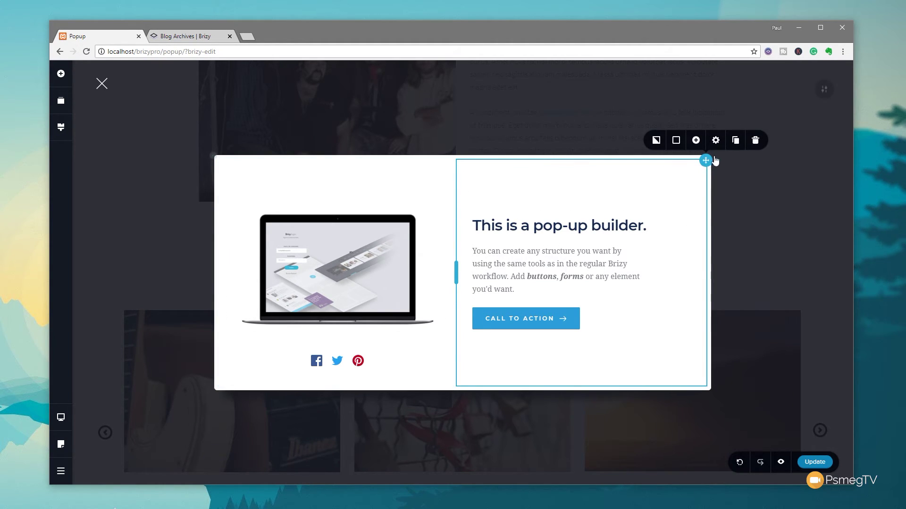
{"action": "left_click", "coordinate": [755, 140]}
{"action": "mouse_move", "coordinate": [703, 108]}
{"action": "left_click", "coordinate": [754, 78]}
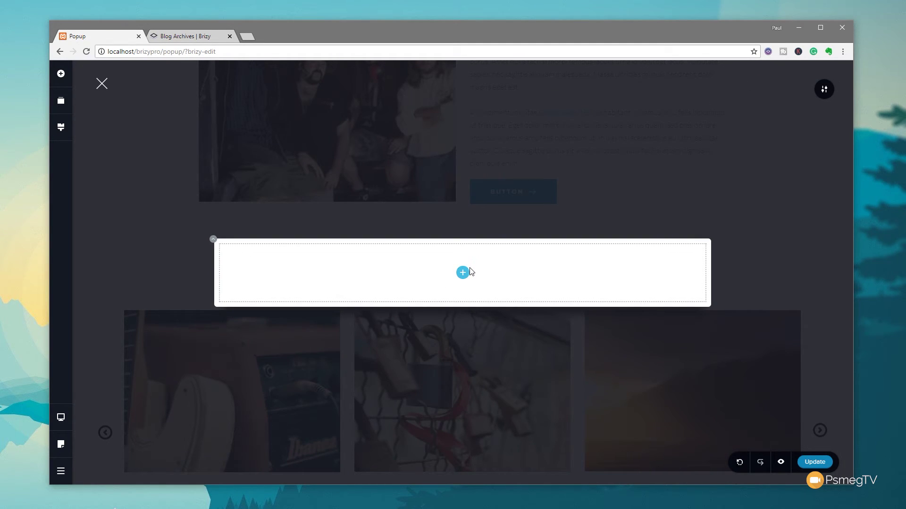
- Drop a Carousel into the empty popup and advance it to the next slide
{"action": "left_click", "coordinate": [61, 74]}
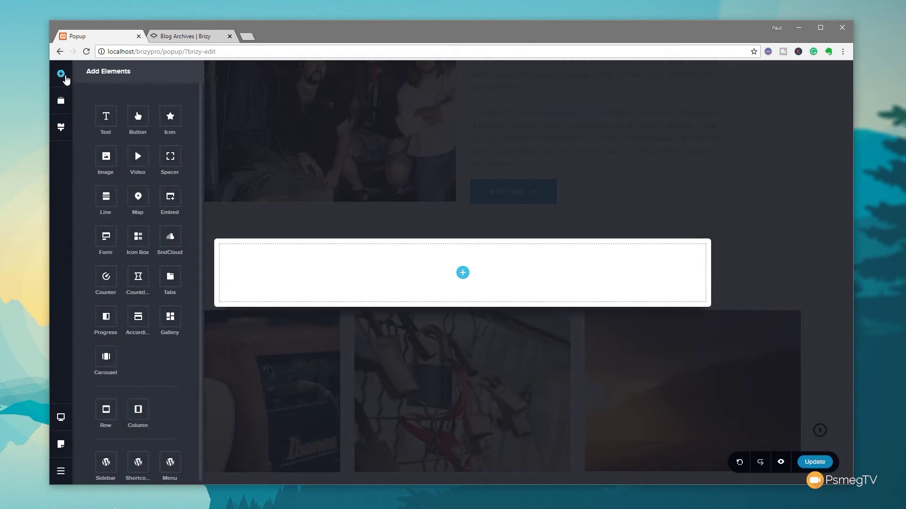
{"action": "left_click_drag", "start_coordinate": [106, 356], "coordinate": [403, 279]}
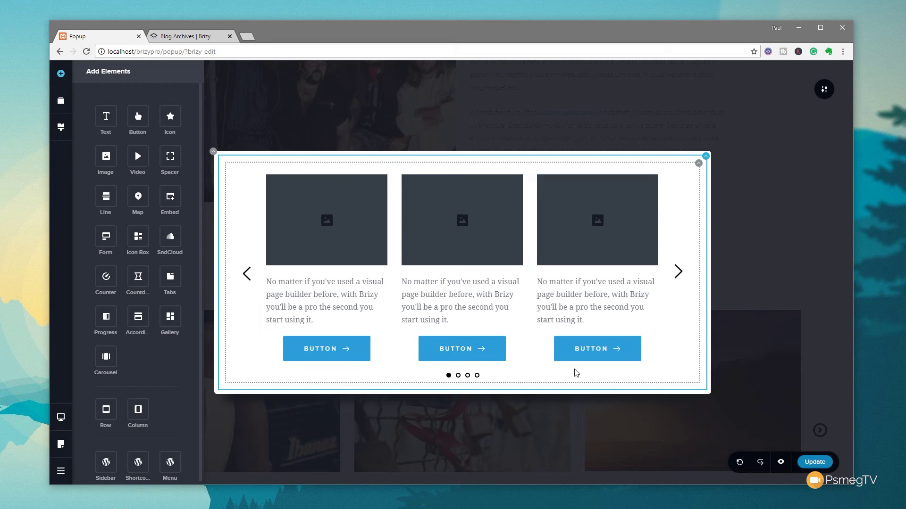
{"action": "left_click", "coordinate": [678, 272]}
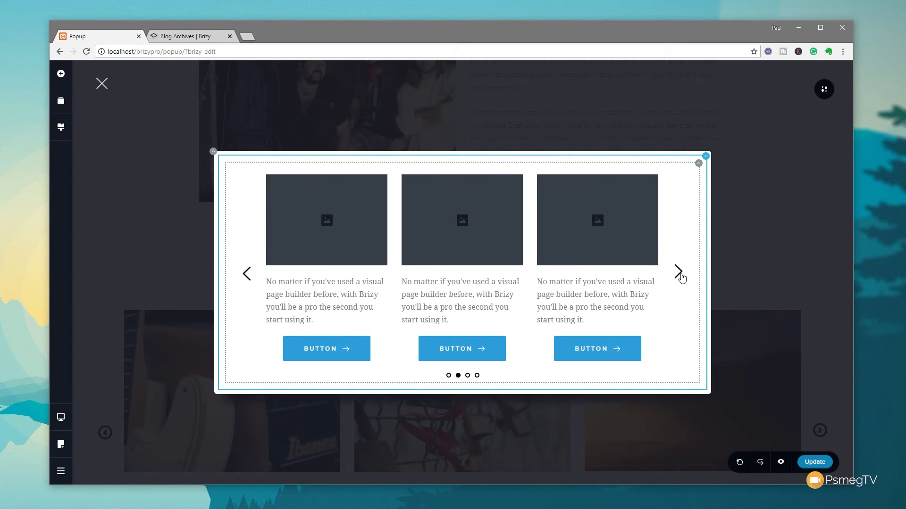